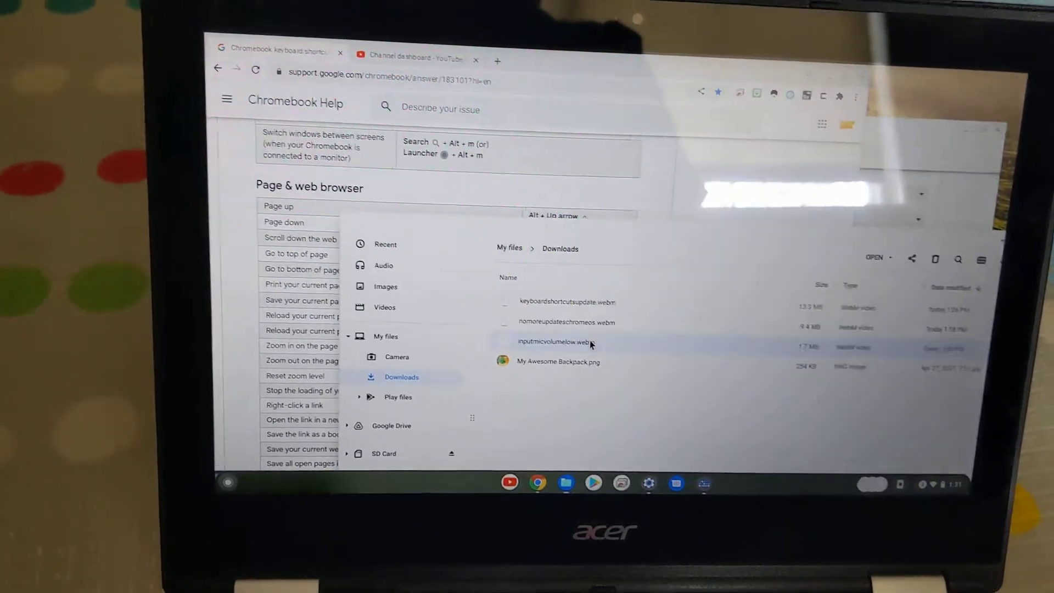
- Play the inputmicvolumelow.webm recording from the Downloads folder in the media player
{"action": "double_click", "coordinate": [575, 329]}
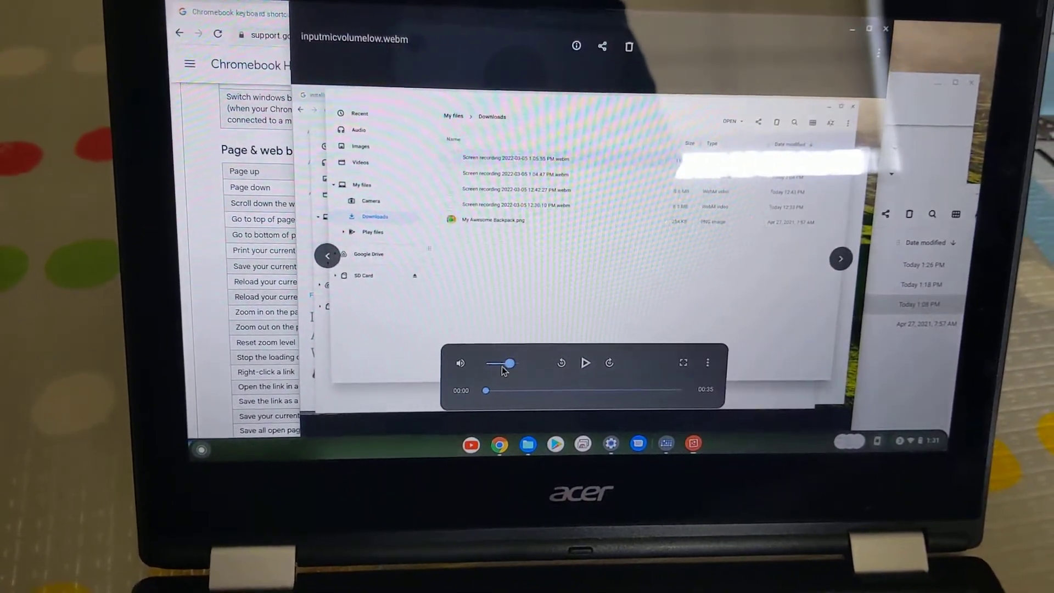
- Nudge the recording's volume slider up slightly and show Quick Settings with notifications
{"action": "left_click_drag", "start_coordinate": [502, 367], "coordinate": [506, 368]}
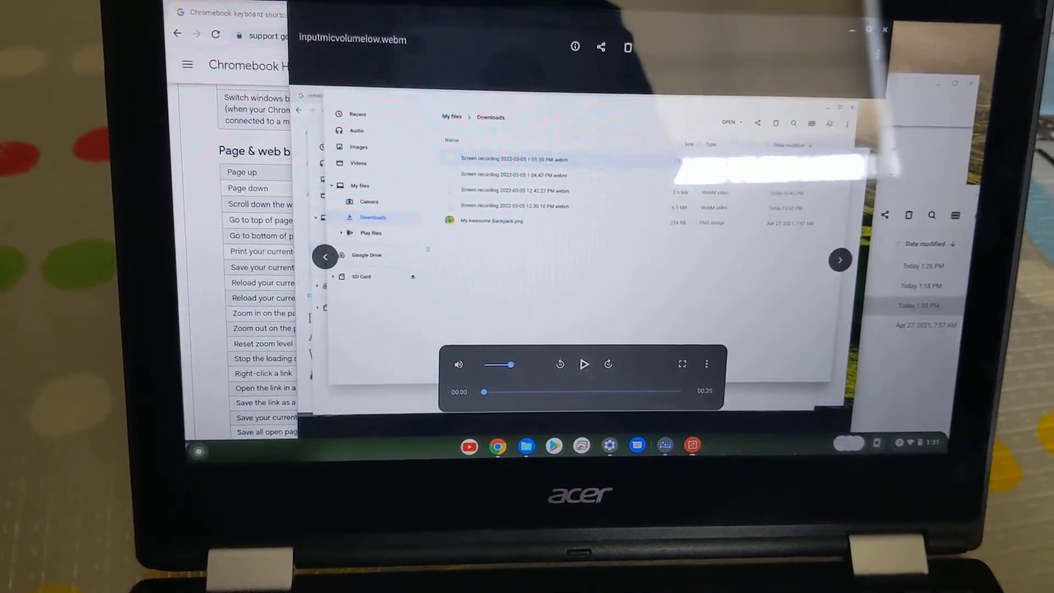
{"action": "left_click", "coordinate": [910, 439]}
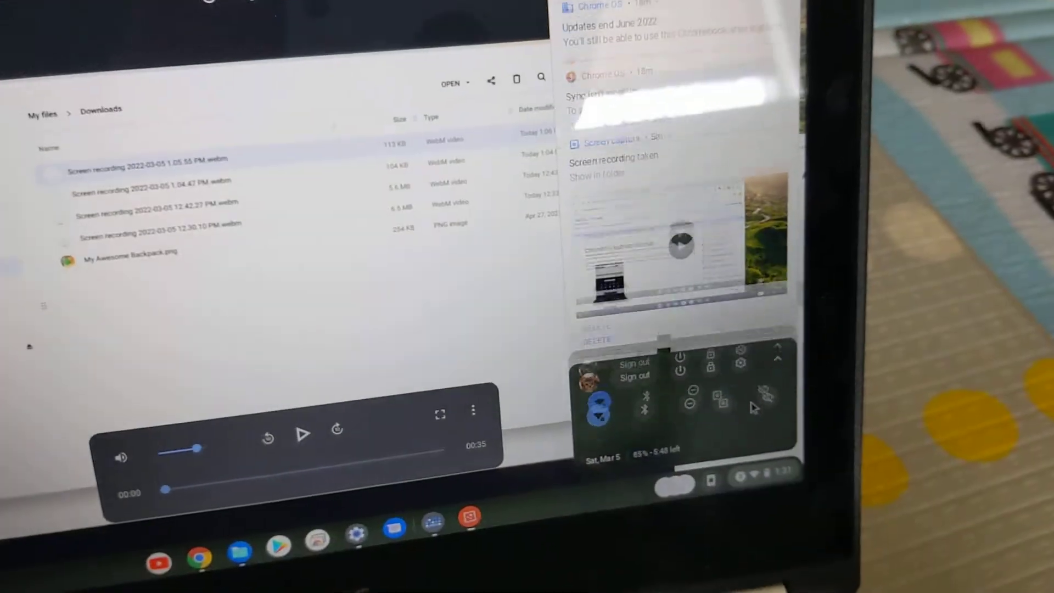
- Expand Quick Settings to show all tiles and start playing the low-mic recording
{"action": "left_click", "coordinate": [805, 412]}
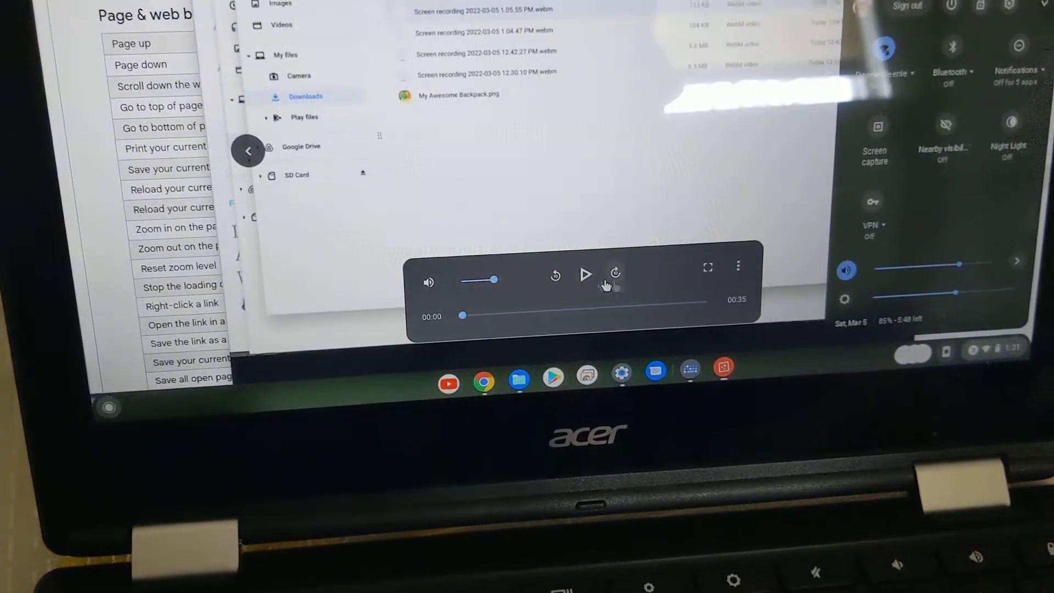
{"action": "left_click", "coordinate": [584, 276]}
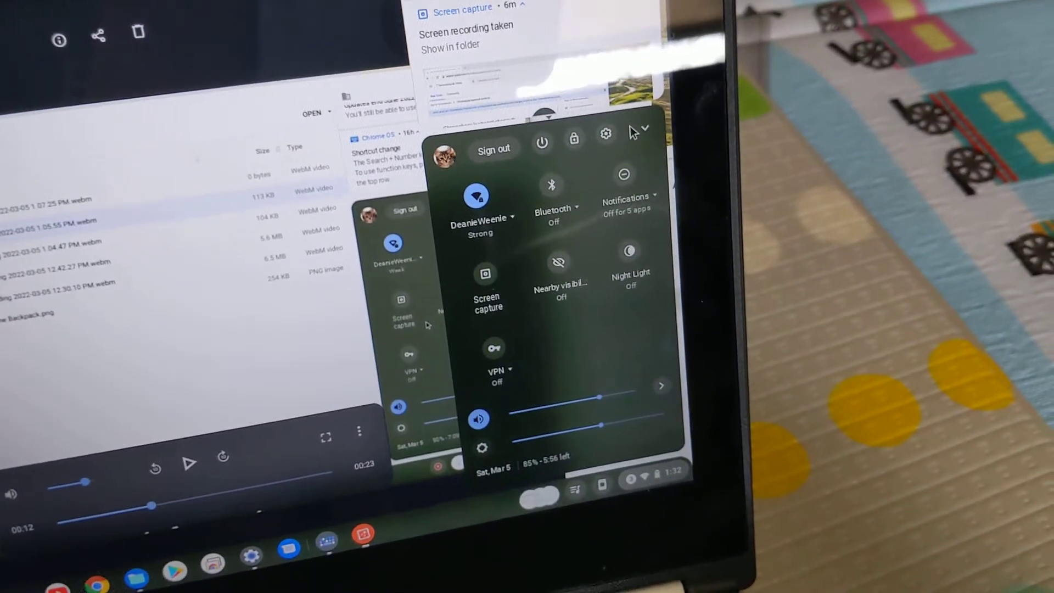
- Collapse and re-expand Quick Settings, then open the audio input and output settings
{"action": "left_click", "coordinate": [641, 130]}
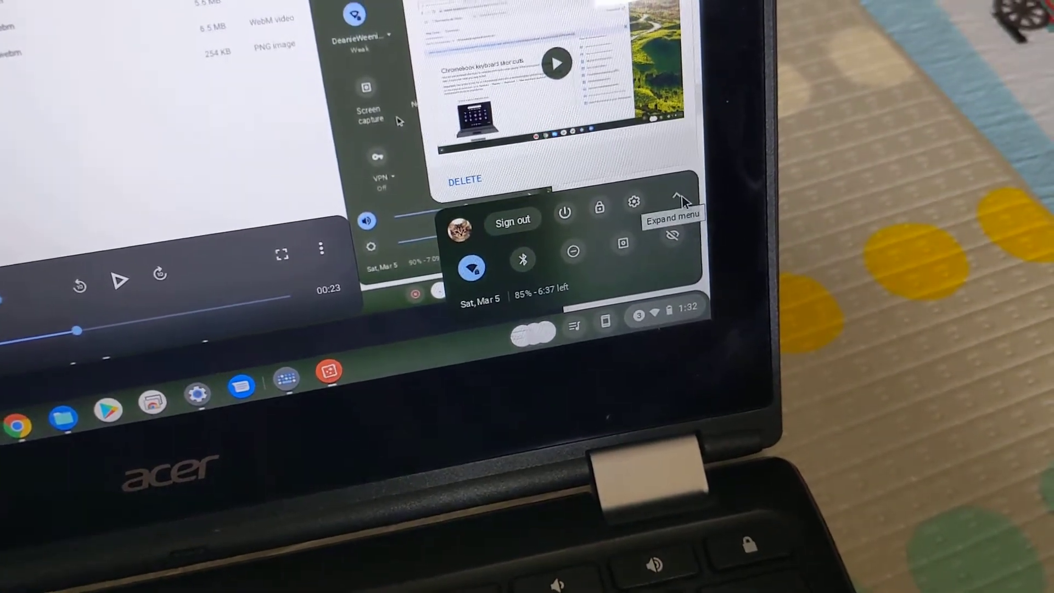
{"action": "left_click", "coordinate": [678, 195]}
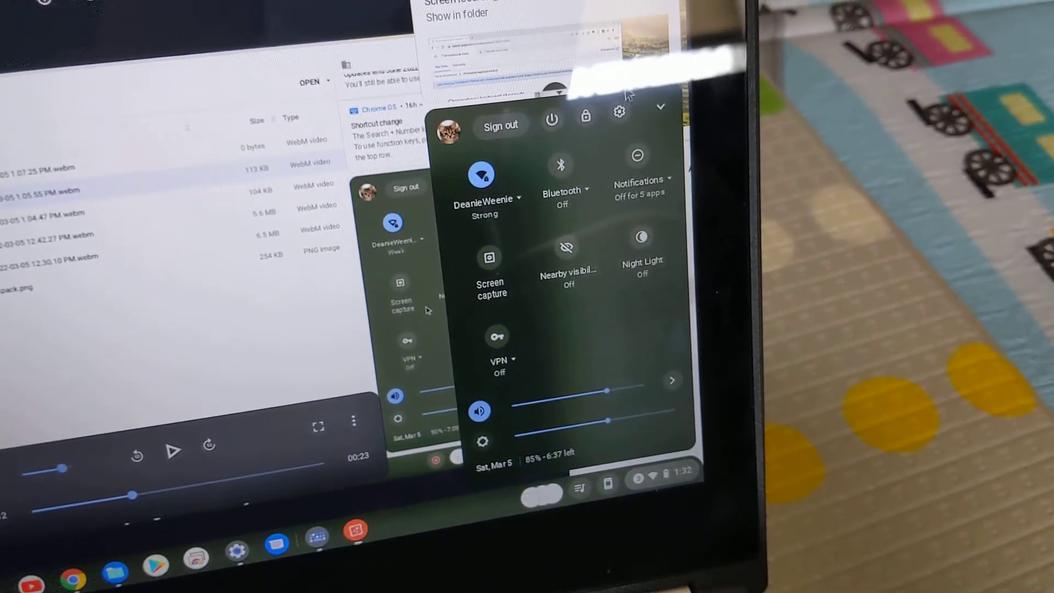
{"action": "left_click", "coordinate": [661, 111]}
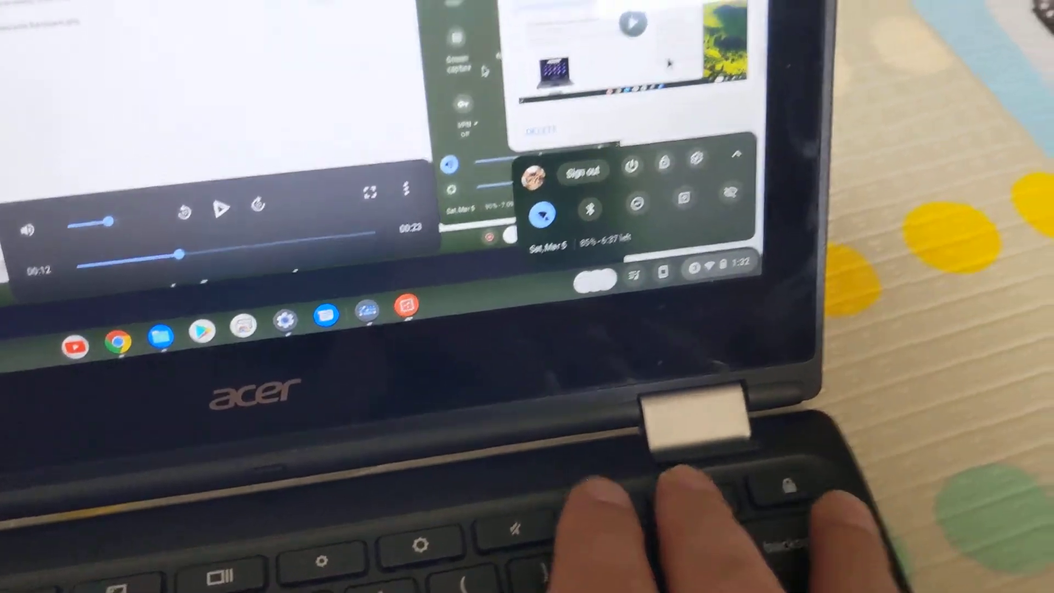
{"action": "left_click", "coordinate": [735, 154]}
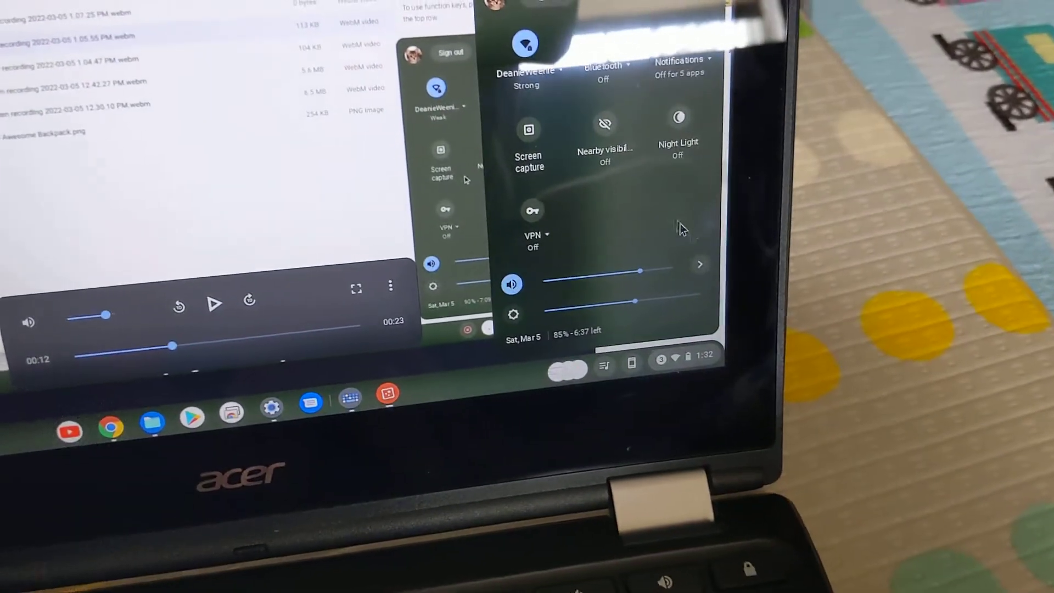
{"action": "left_click", "coordinate": [705, 267]}
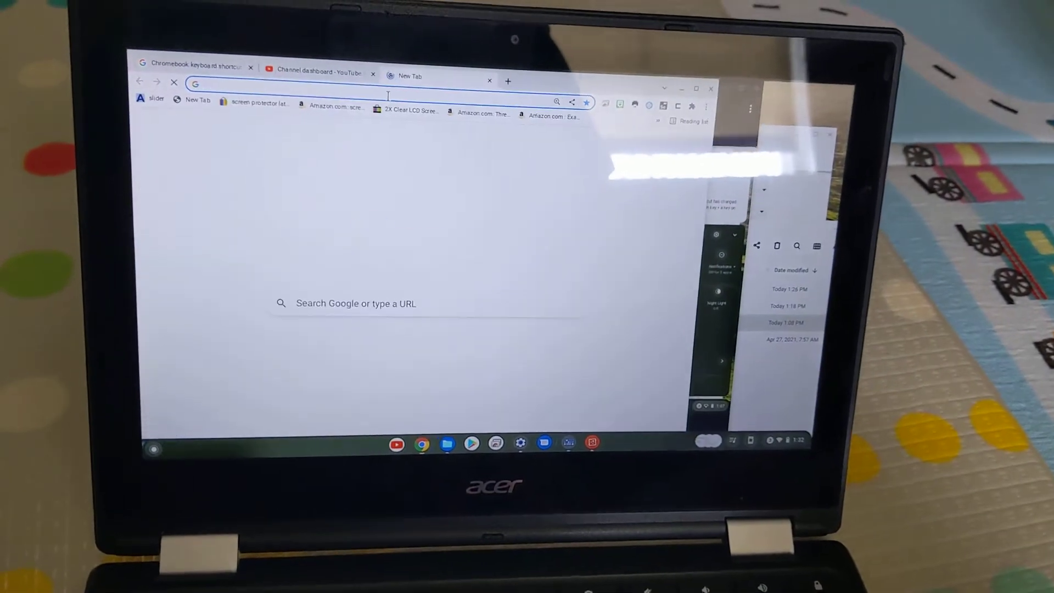
{"action": "type", "text": "ac"}
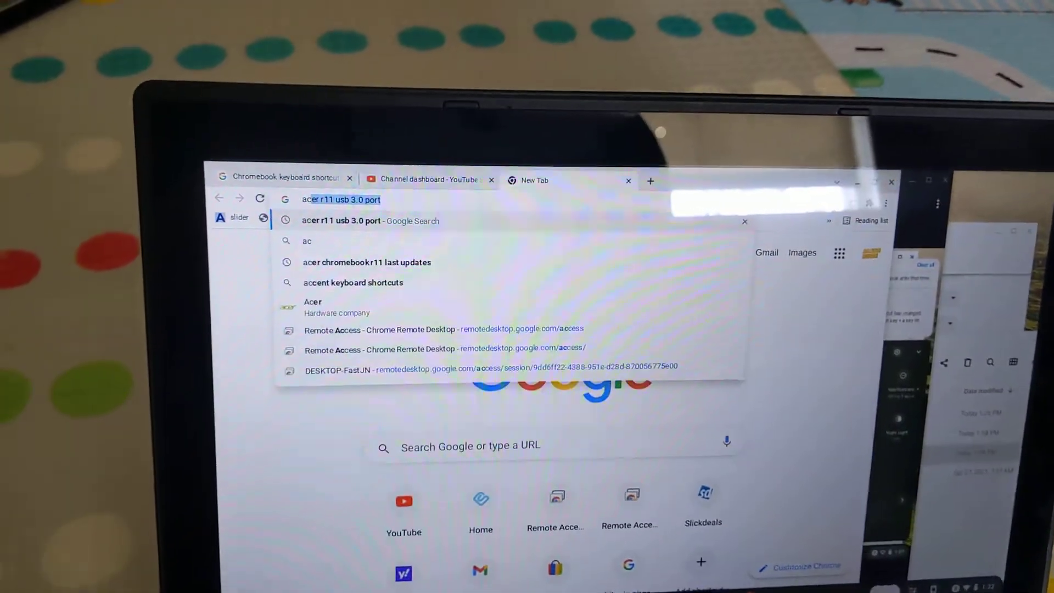
{"action": "type", "text": "er r11 "}
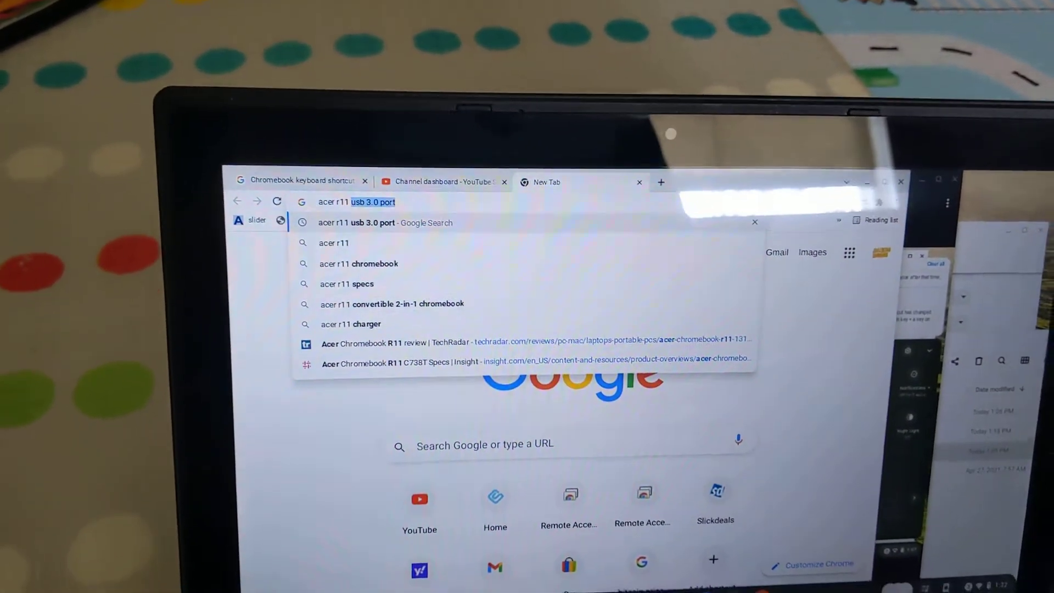
{"action": "type", "text": "mic i"}
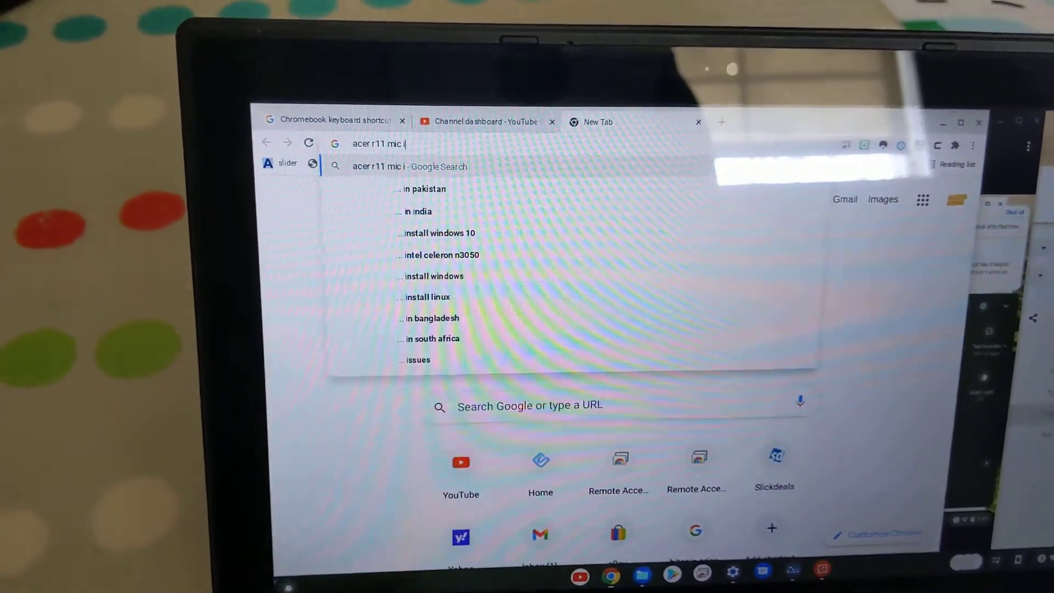
{"action": "type", "text": "ssue"}
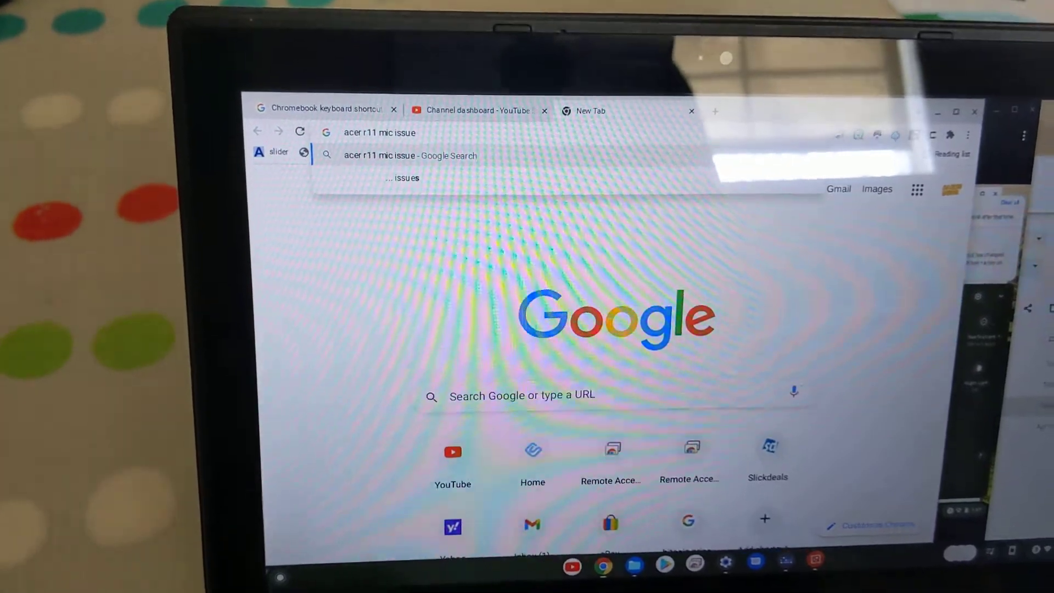
{"action": "type", "text": " fix"}
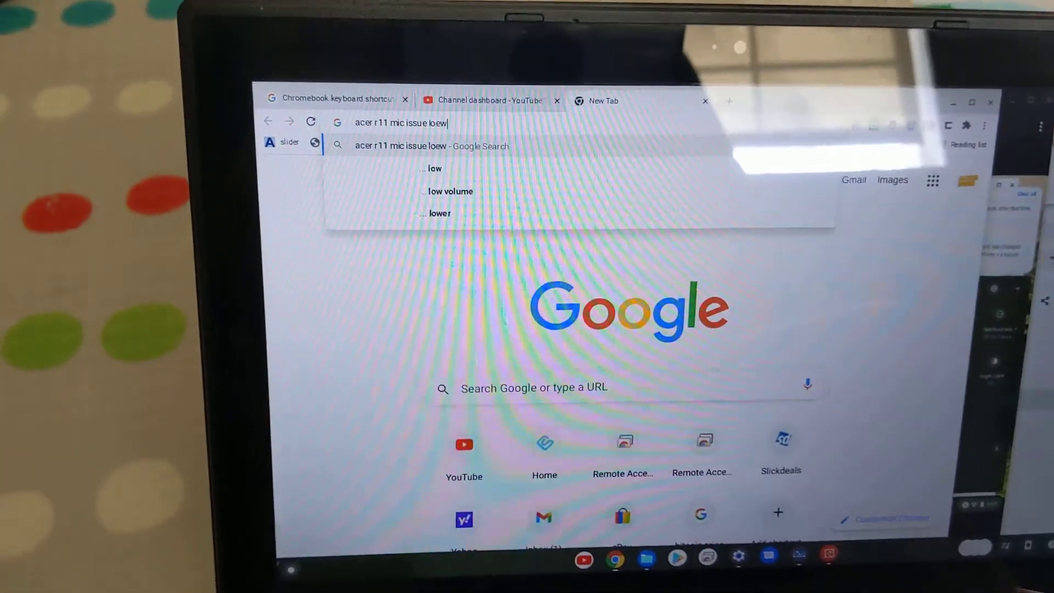
- Submit the 'acer r11 mic issue loew' search to Google
{"action": "key", "text": "Return"}
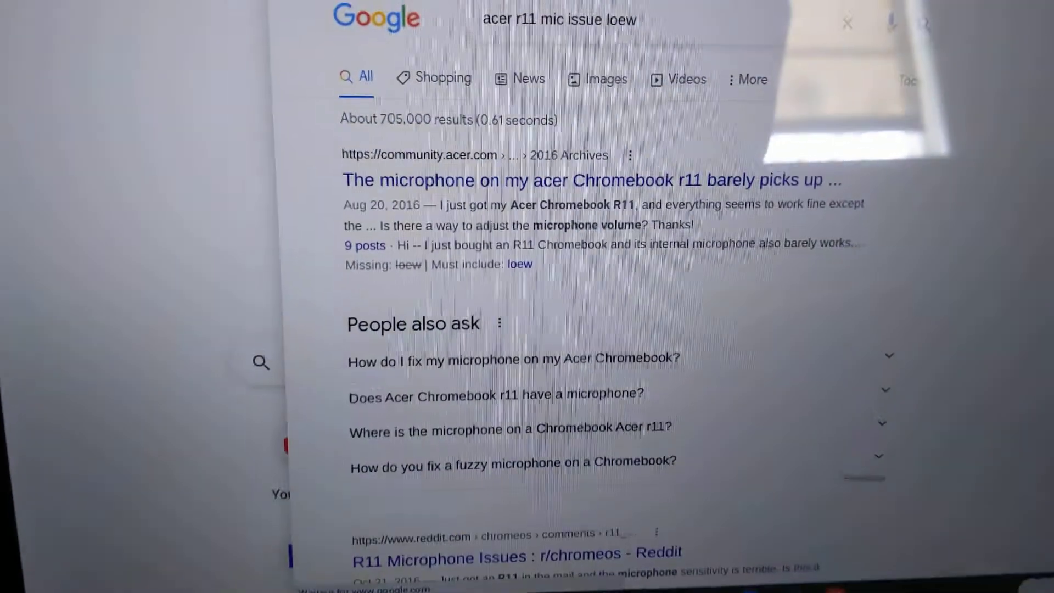